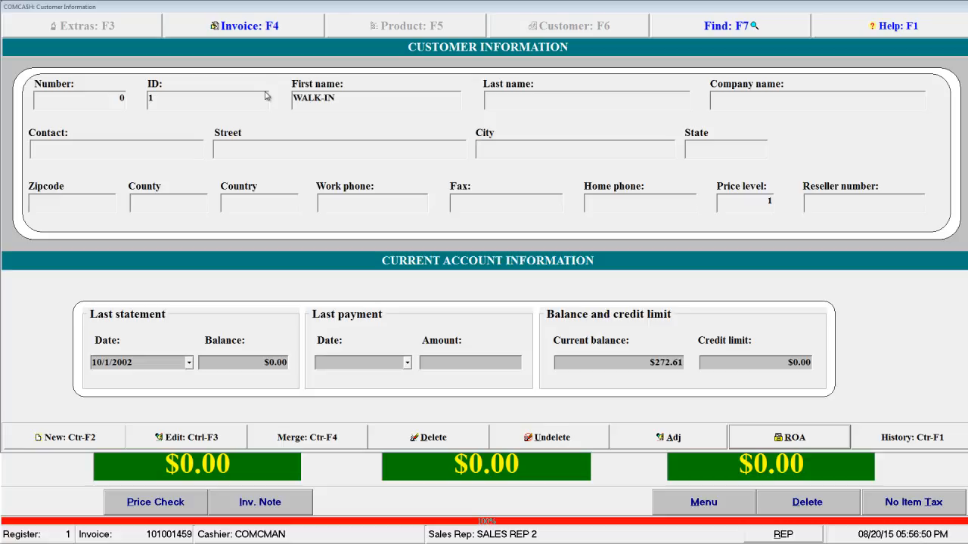
Start a new invoice, assign the third listed customer to it and open that customer's information record.
left_click(267, 27)
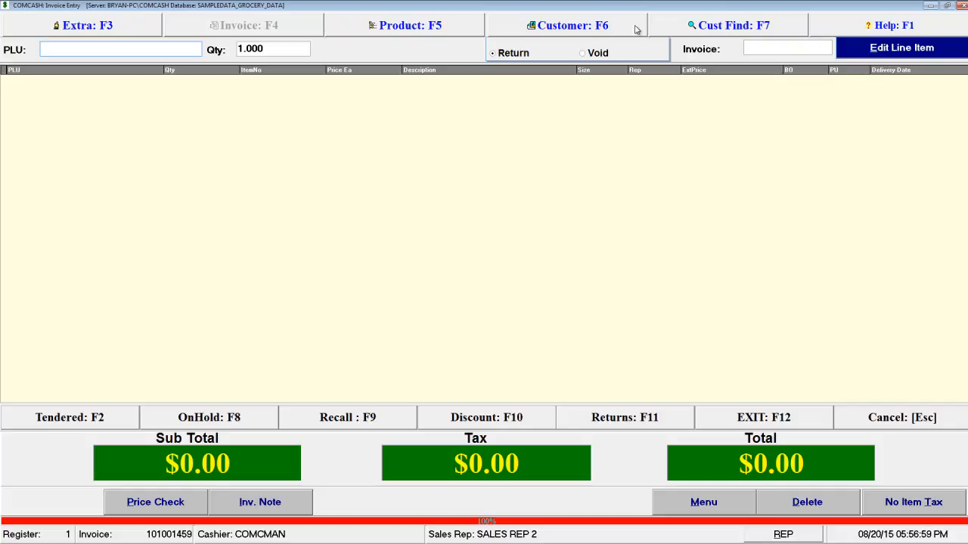
left_click(677, 23)
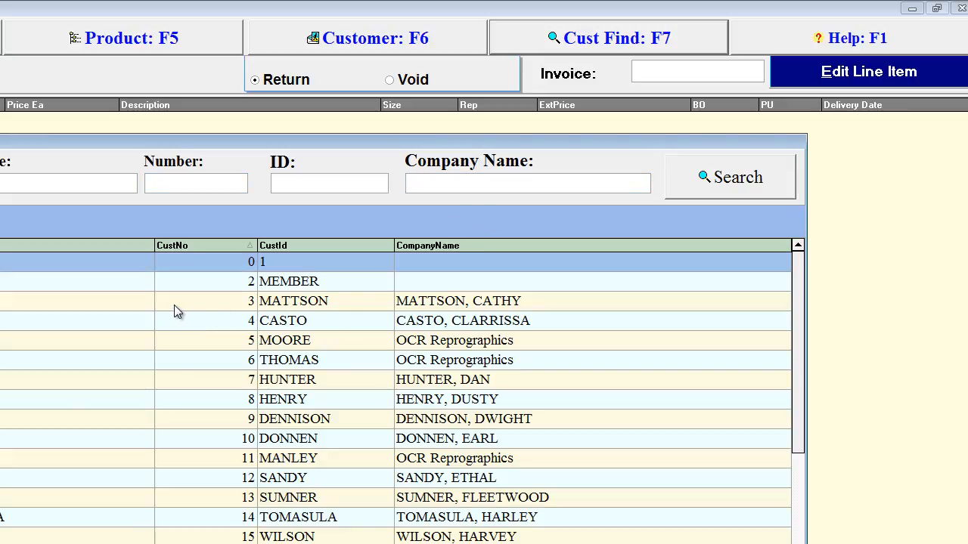
double_click(219, 305)
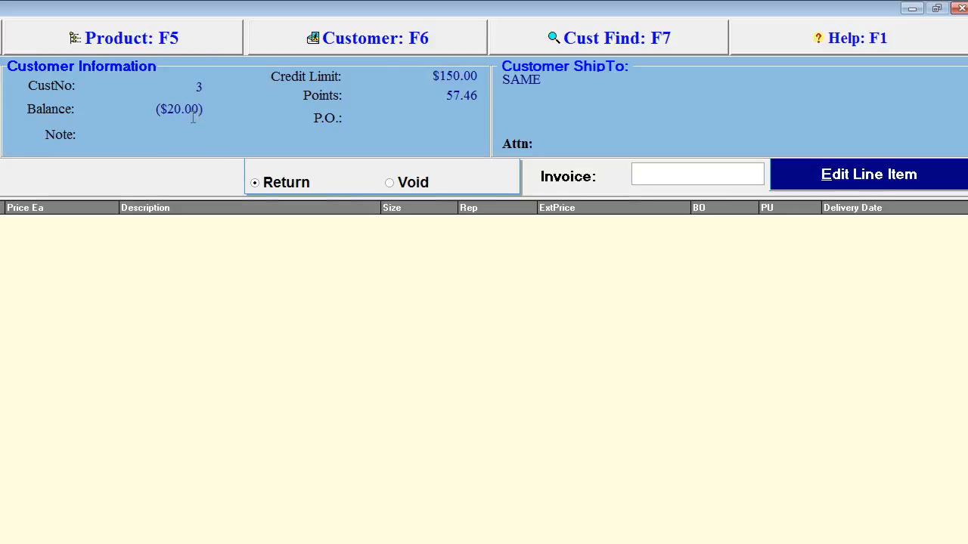
left_click(375, 38)
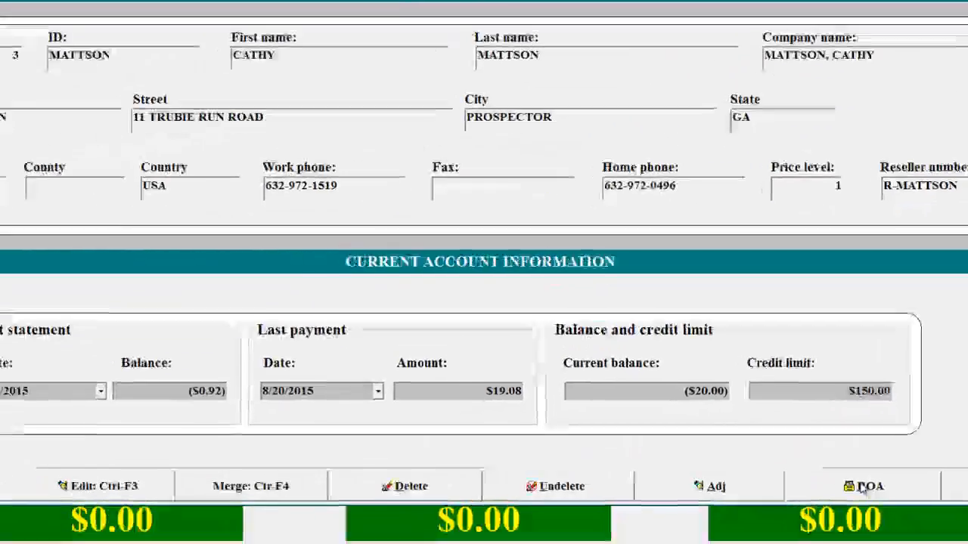
Start a received-on-account payment of $19.08 for the customer's open invoice dated 2/9/2007.
left_click(865, 481)
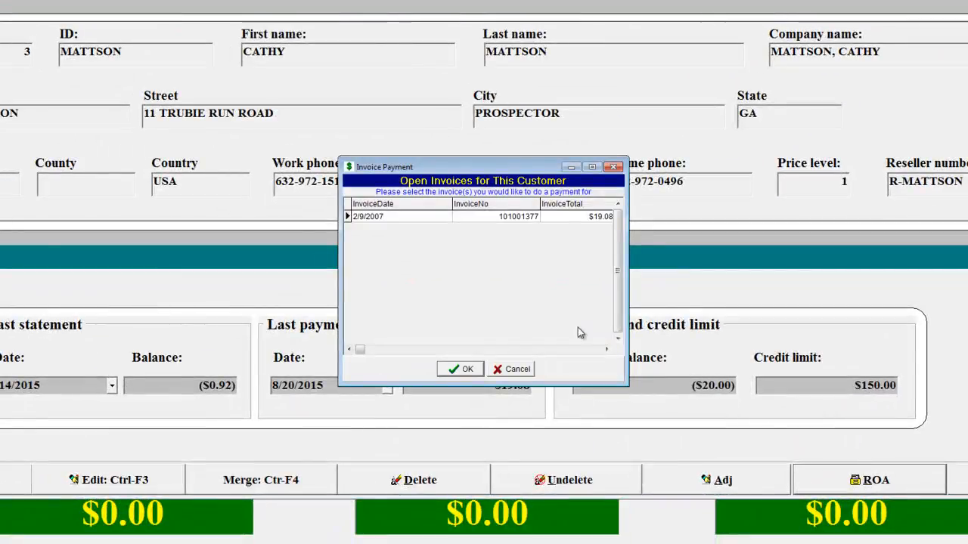
left_click(439, 220)
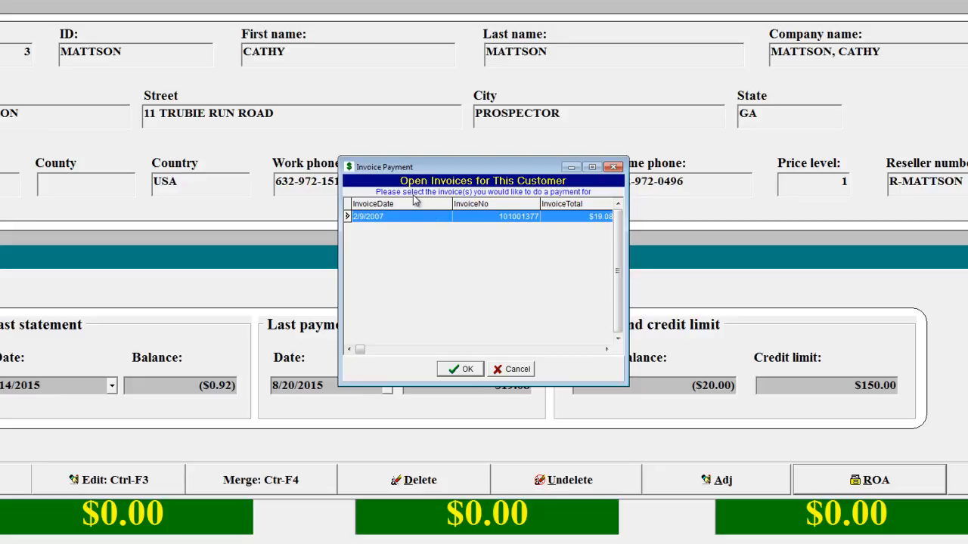
left_click(442, 220)
left_click(442, 220)
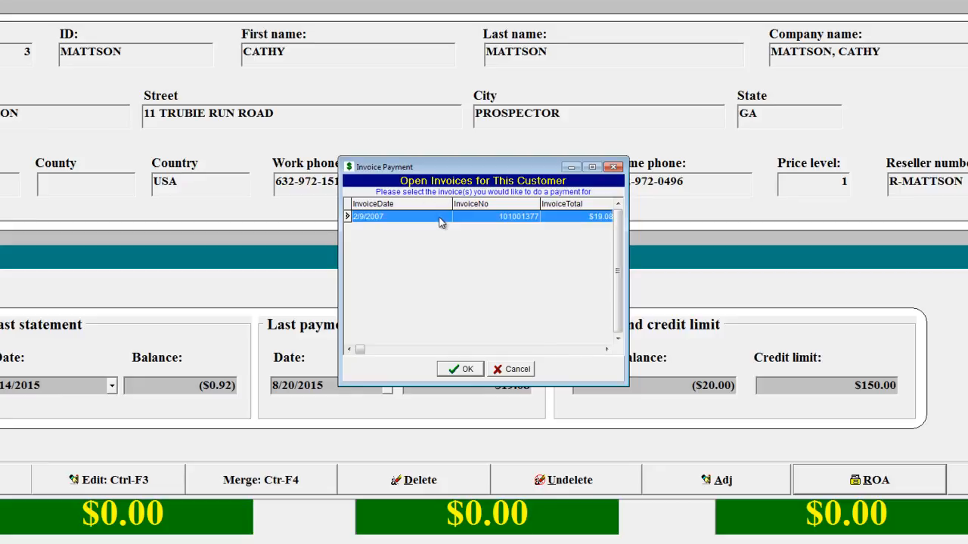
left_click(471, 369)
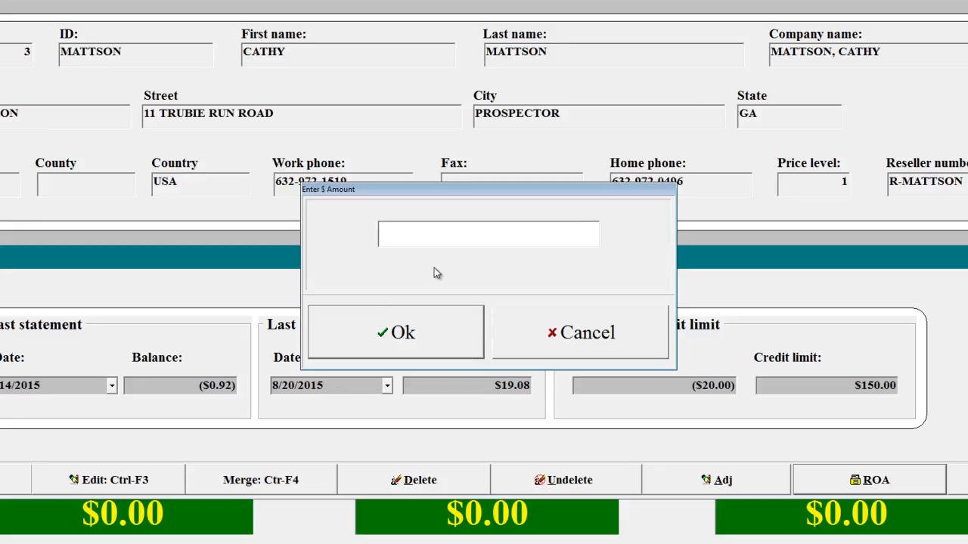
type("1908")
left_click(412, 327)
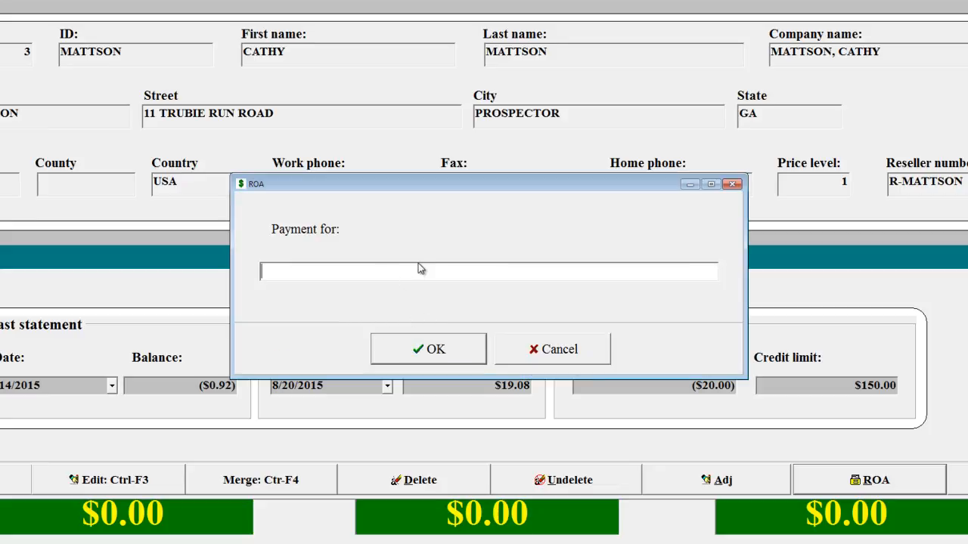
Enter the payment description as "Invoice #" with the invoice number and "/ Payment towards account", and proceed to tendering.
type("Invoice # 10138744")
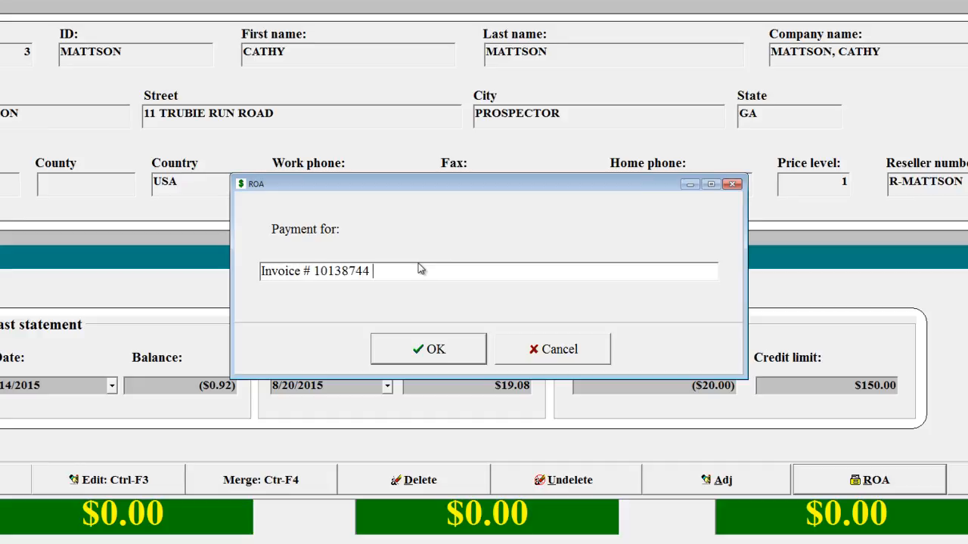
type(" / Payment tow")
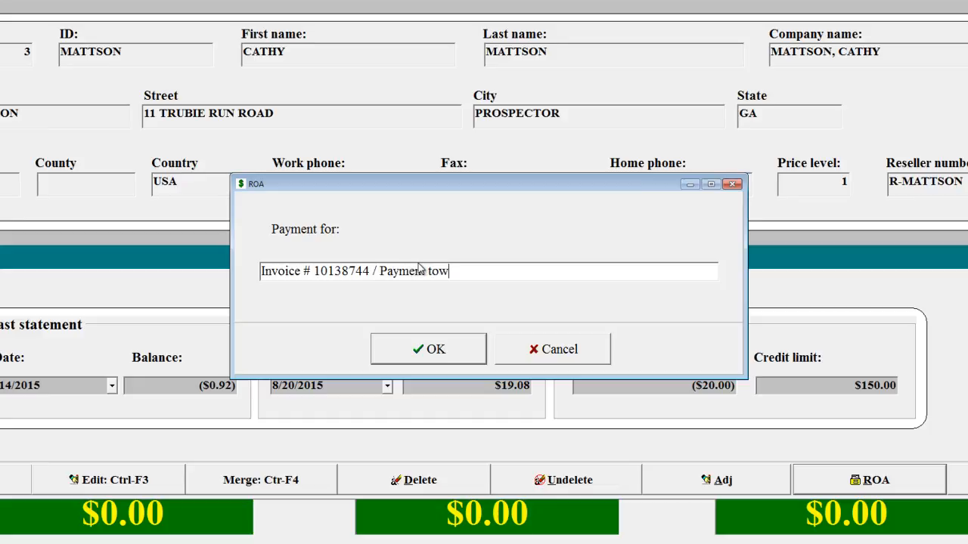
type("ards account")
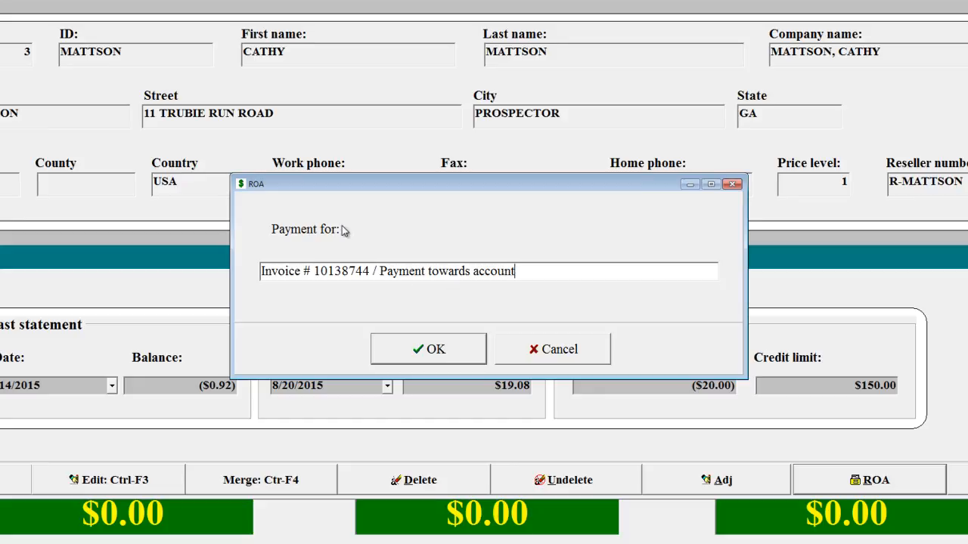
left_click(435, 350)
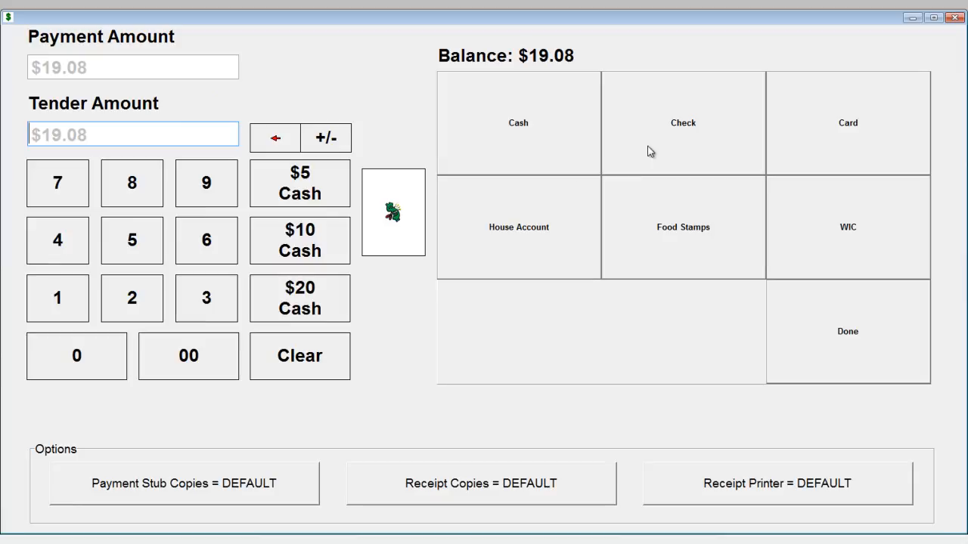
Pay the full amount by check, overriding check verification with the password, and accept the signature and change dialogs.
left_click(675, 129)
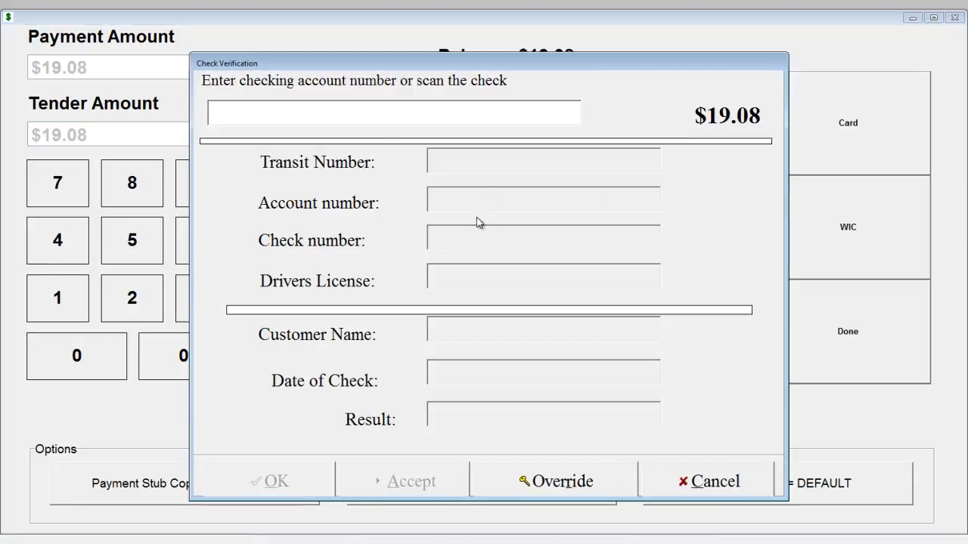
left_click(541, 484)
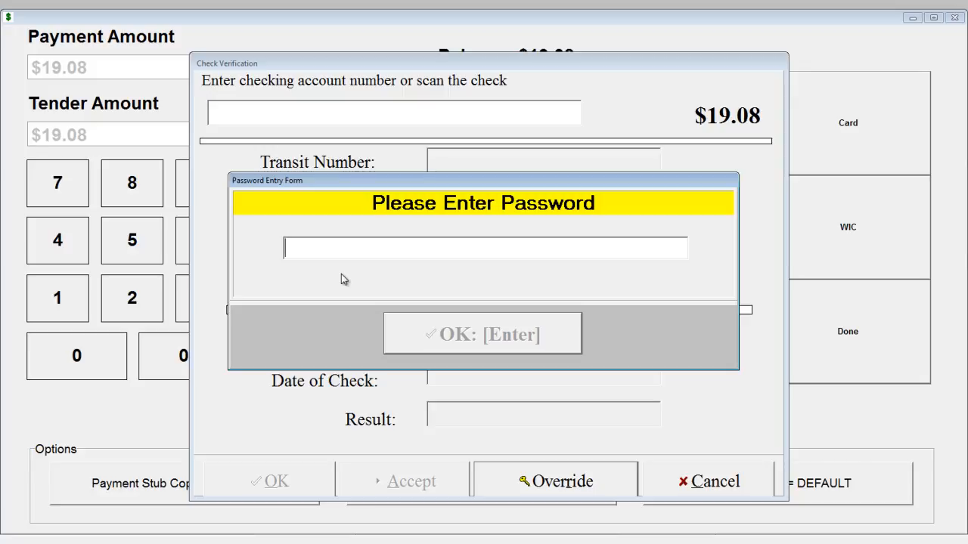
type("*****")
key("Return")
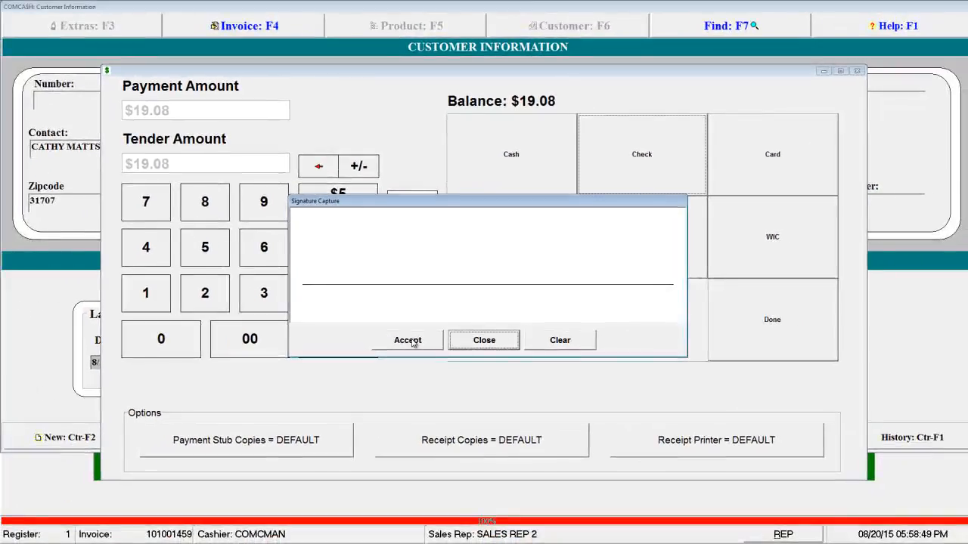
left_click(388, 357)
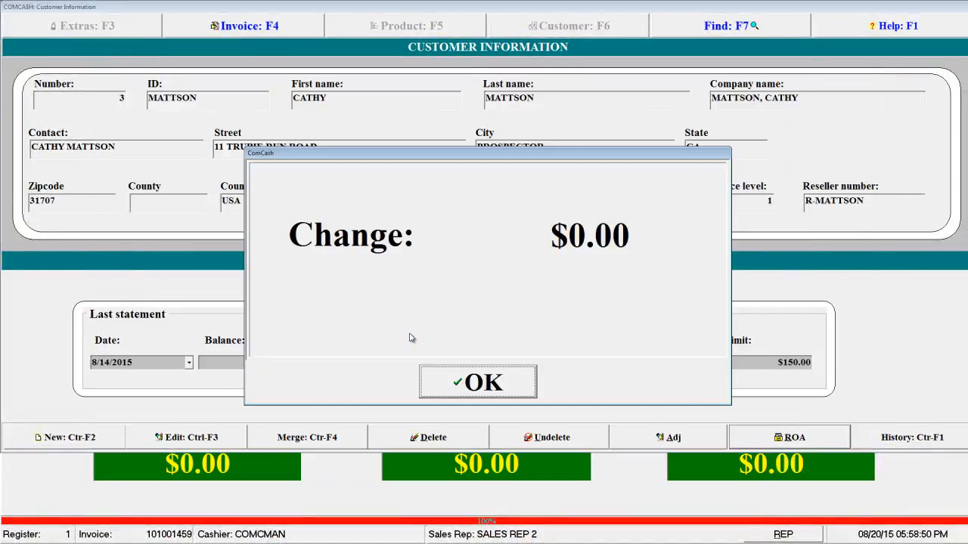
left_click(473, 383)
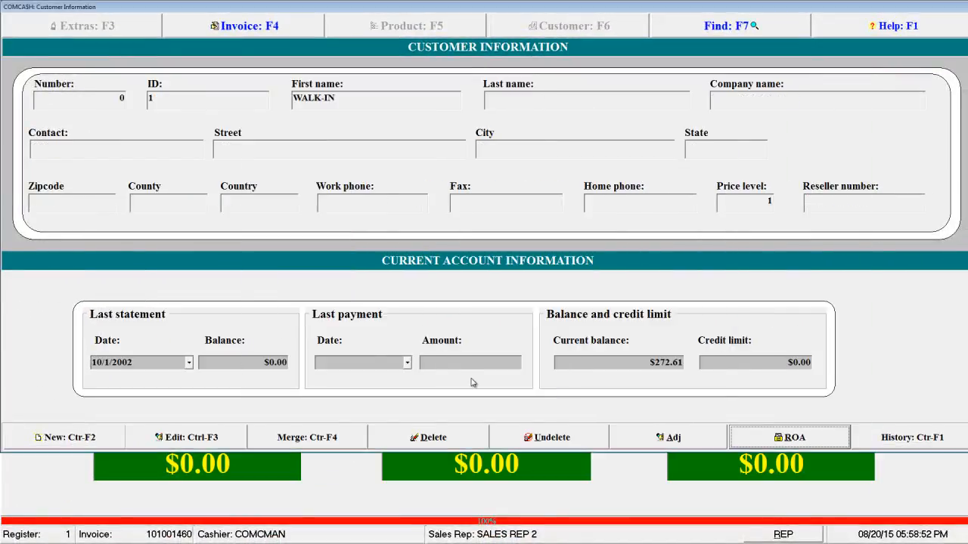
Close the register program, switch to ComCash Manager and log in with the password.
left_click(269, 30)
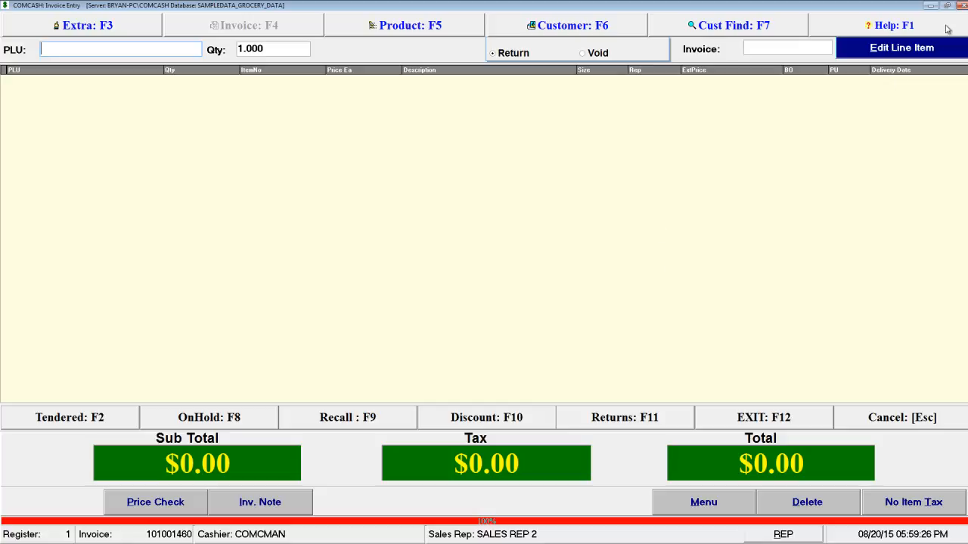
left_click(961, 6)
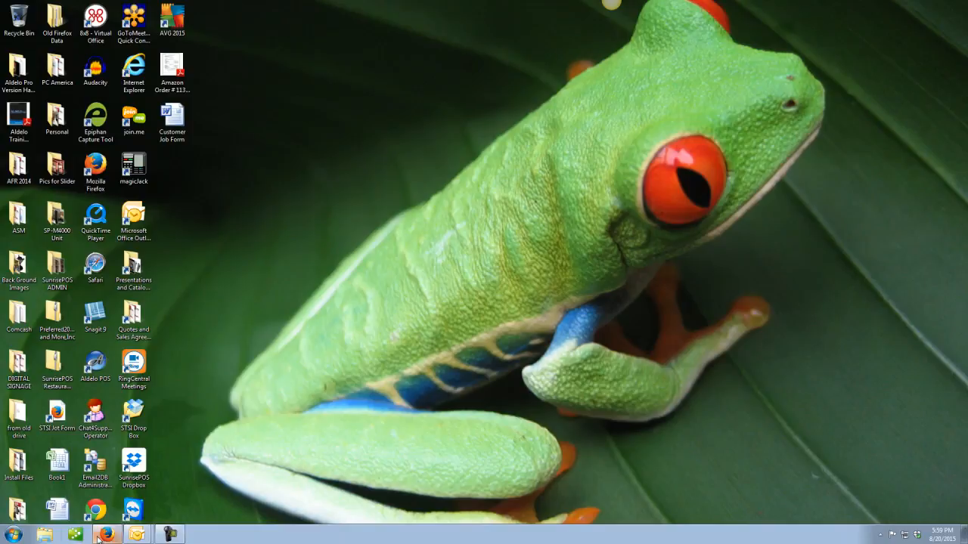
left_click(13, 535)
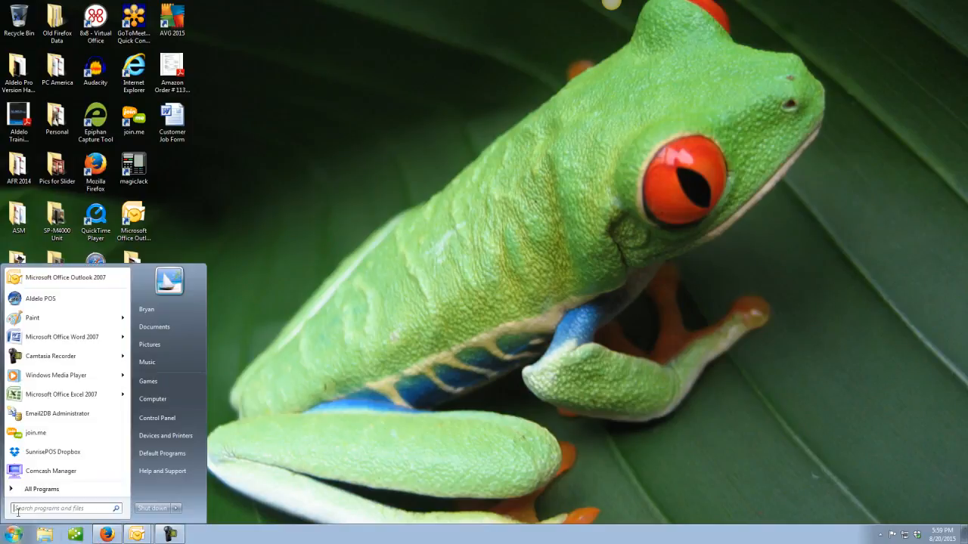
left_click(51, 471)
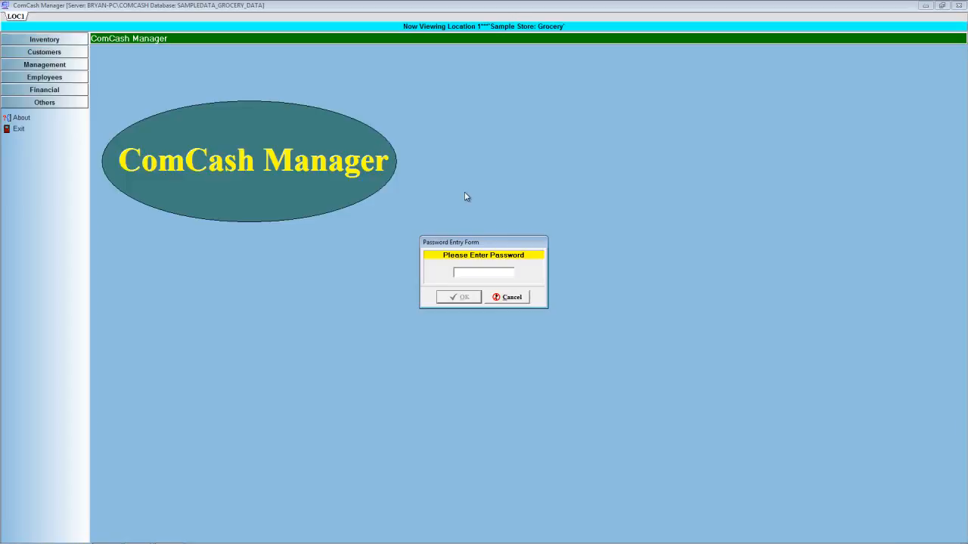
type("1234")
key("Return")
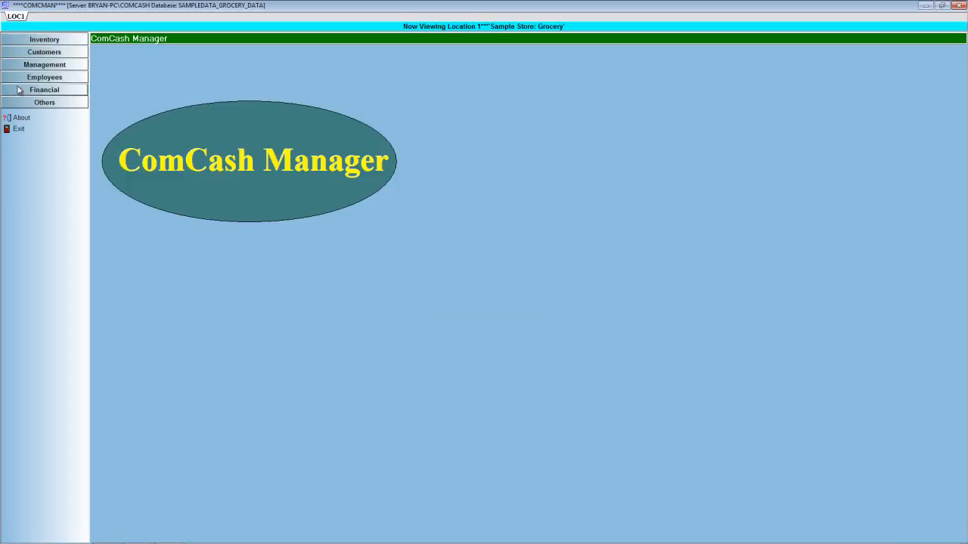
View the customer statement printing options and close the statements window.
left_click(44, 91)
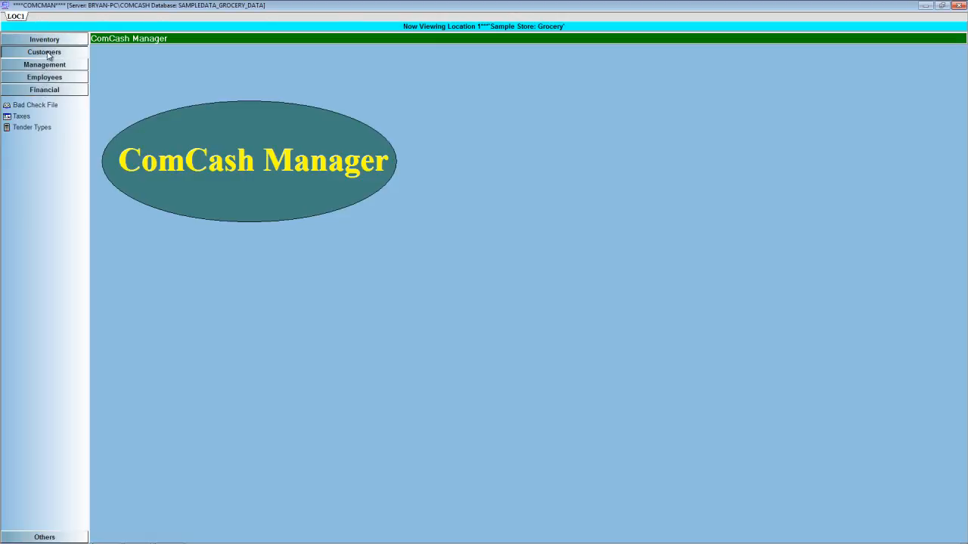
left_click(46, 53)
left_click(28, 79)
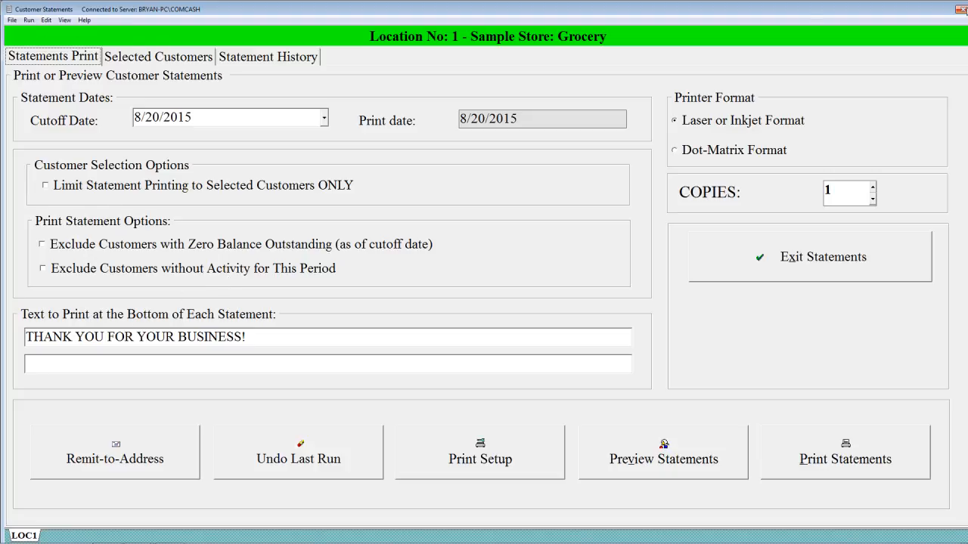
left_click(960, 10)
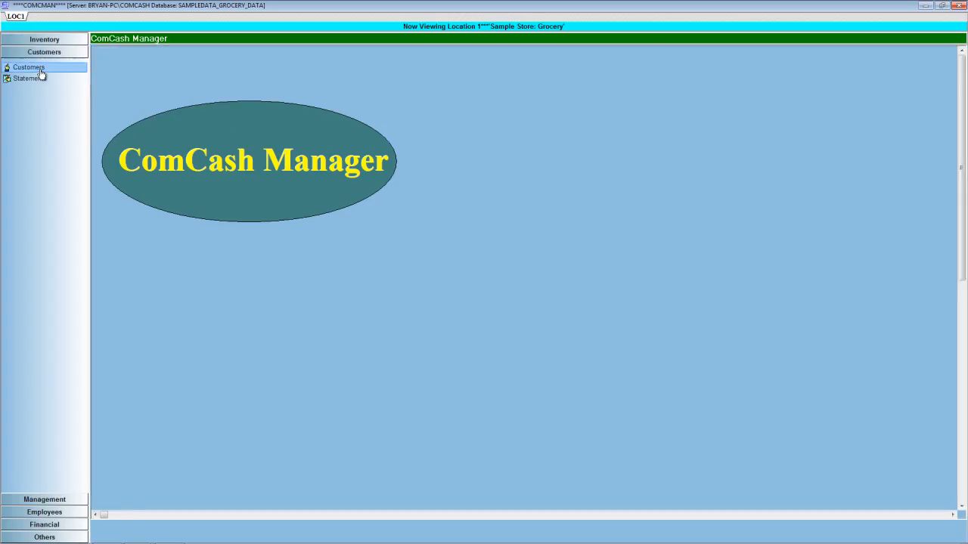
Open the paying customer's record from the customer list and examine the payment description in the purchase history.
left_click(41, 69)
left_click(467, 79)
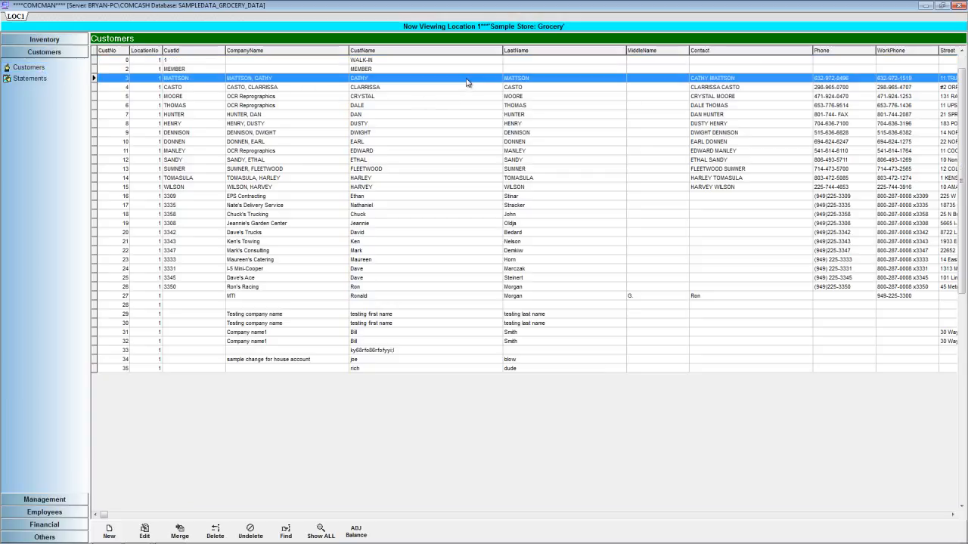
double_click(466, 82)
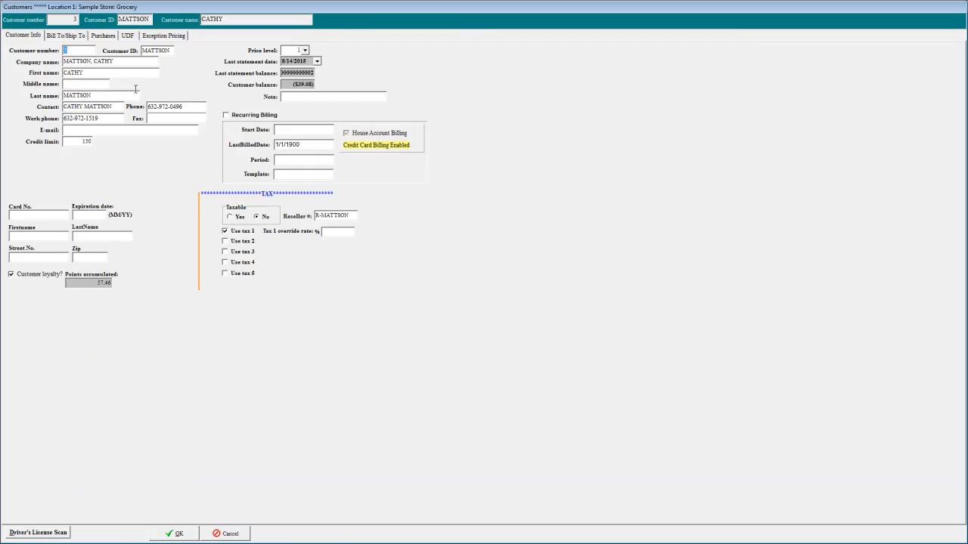
left_click(109, 37)
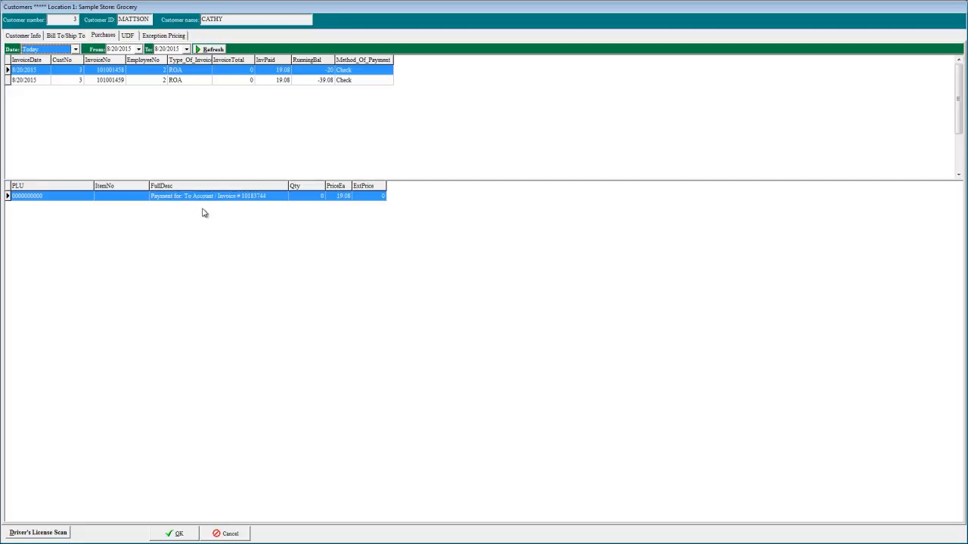
left_click(163, 199)
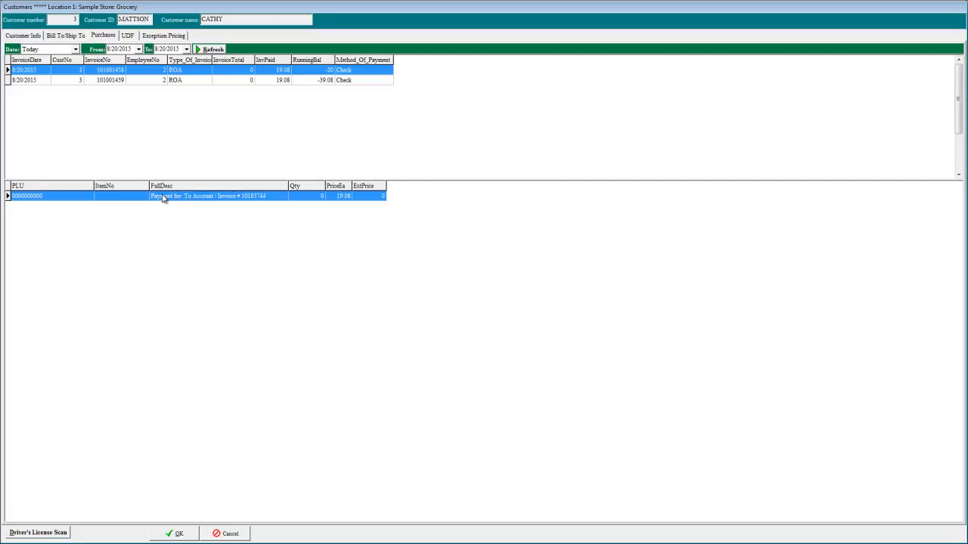